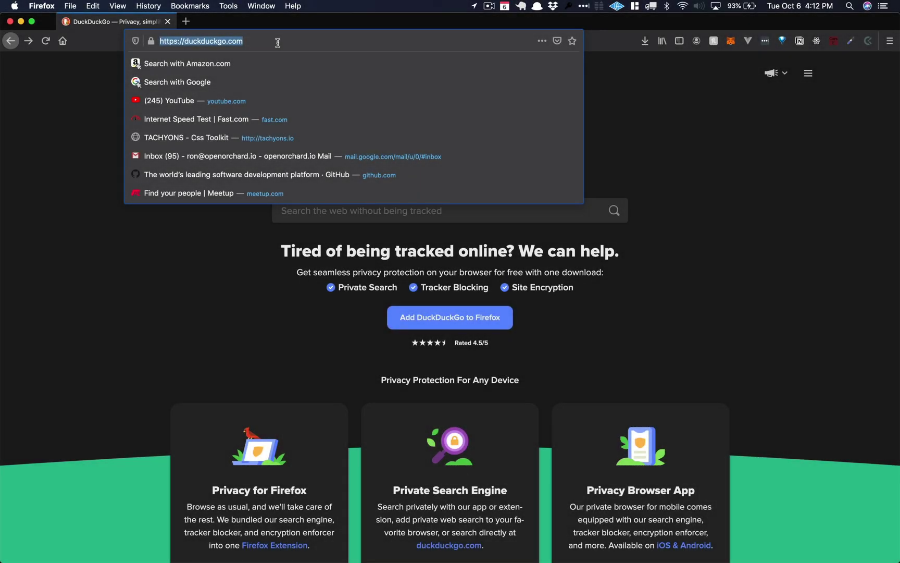
Download KoinosMiner1.0.0.dmg from the koinos-gui-miner v1.0.0 GitHub release linked on koinos.io
type("koinos.io/")
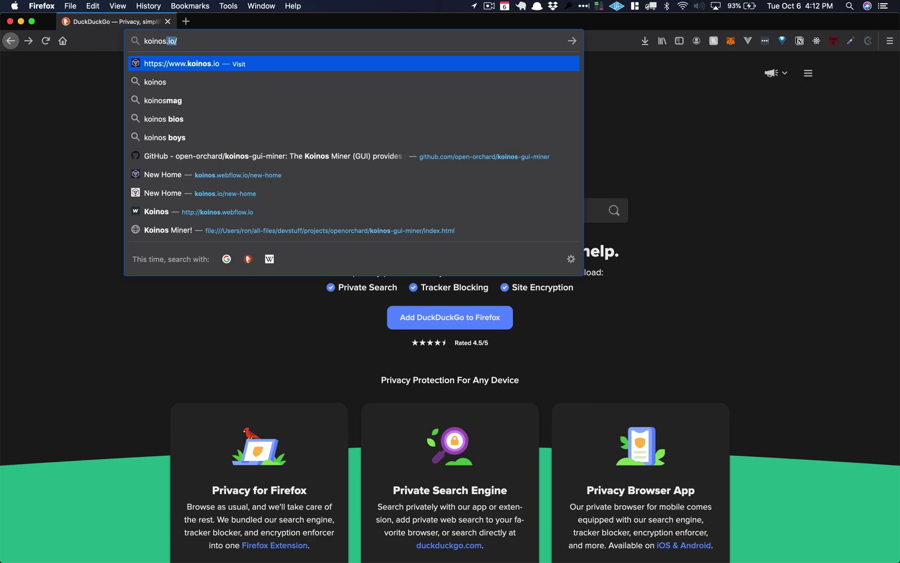
key("Return")
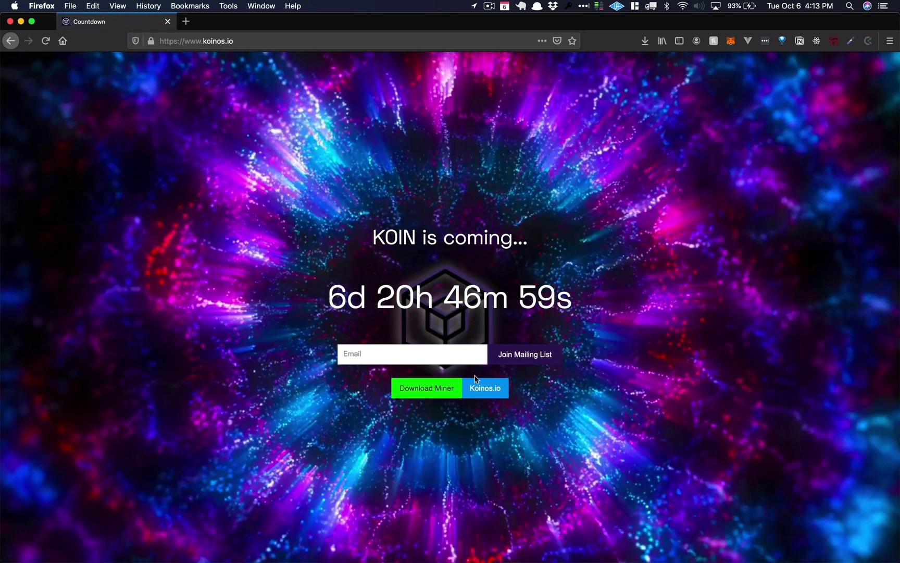
left_click(438, 393)
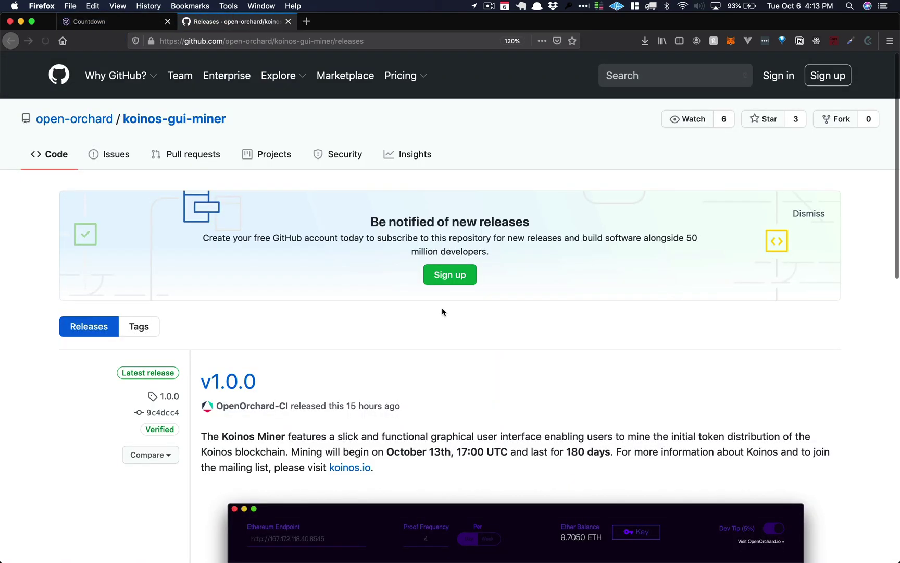
scroll(568, 295, "down", 10)
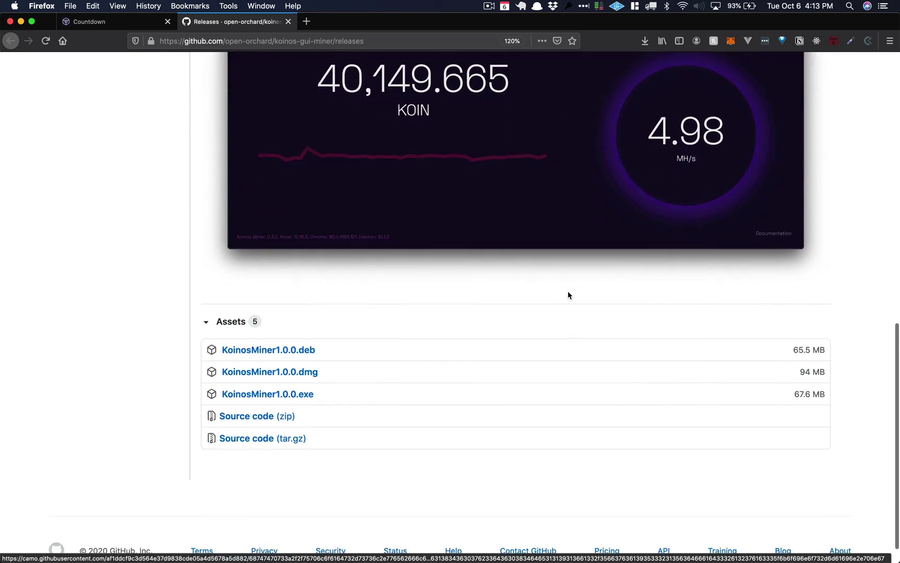
left_click(281, 372)
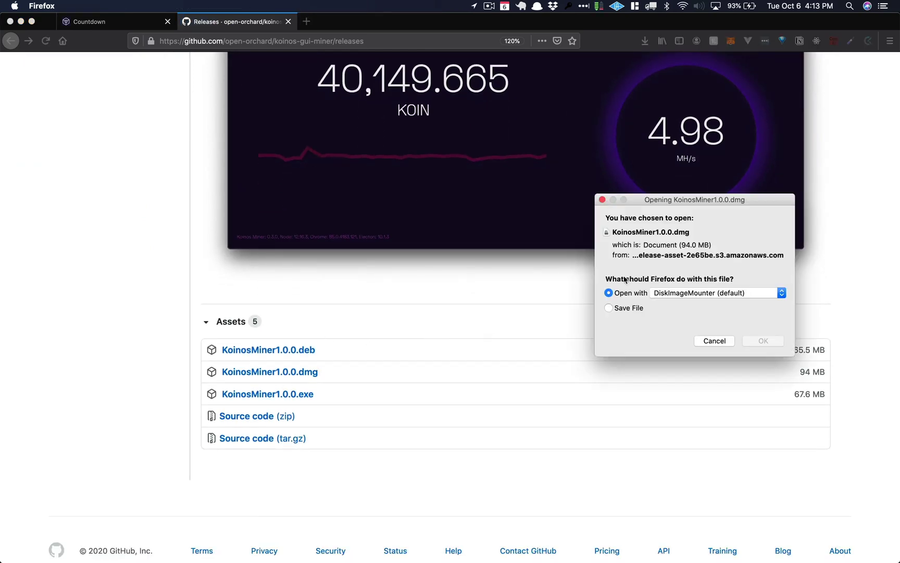
Open the downloaded disk image and copy Koinos Miner into Applications
left_click(763, 341)
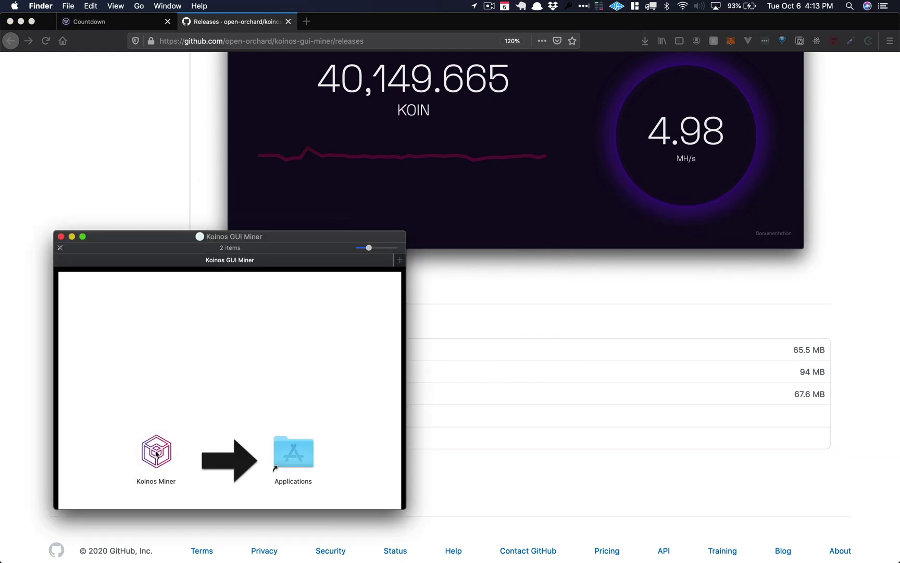
left_click(154, 457)
left_click_drag(154, 457, 295, 451)
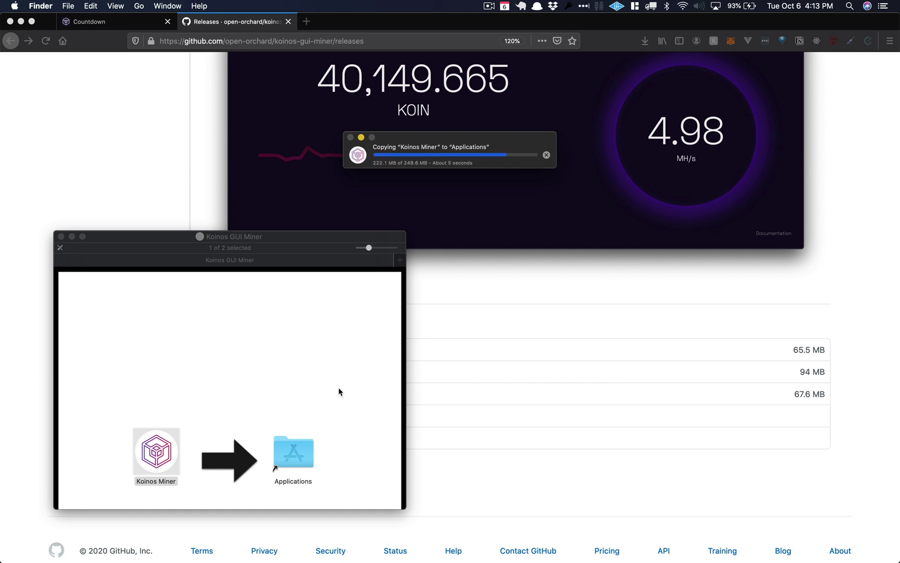
Launch Koinos Miner from Applications, bypassing the unverified-developer warning
double_click(293, 451)
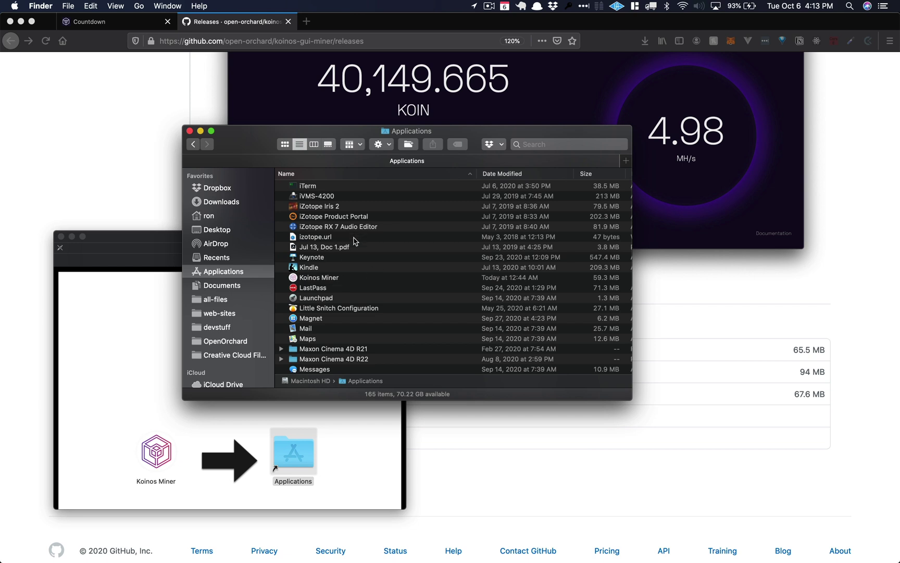
left_click(333, 279)
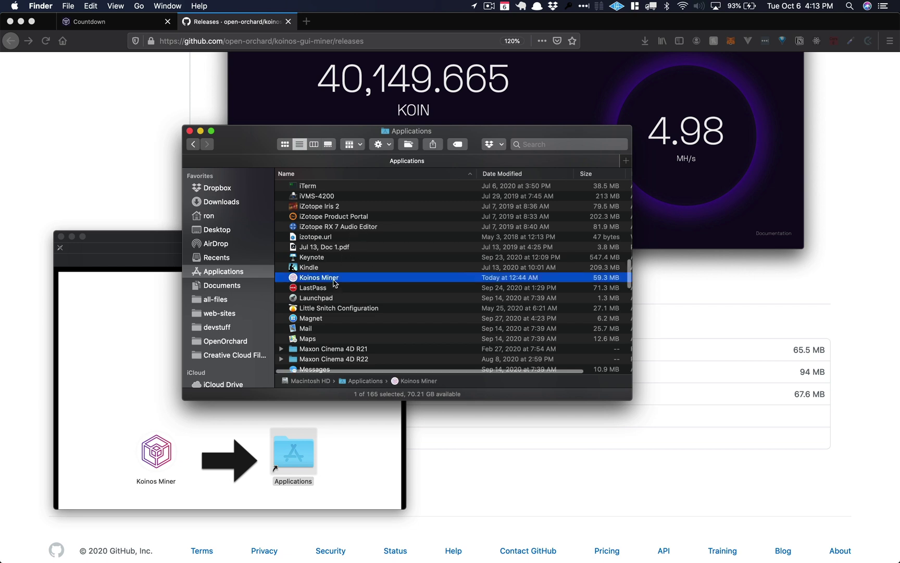
right_click(334, 280)
left_click(345, 285)
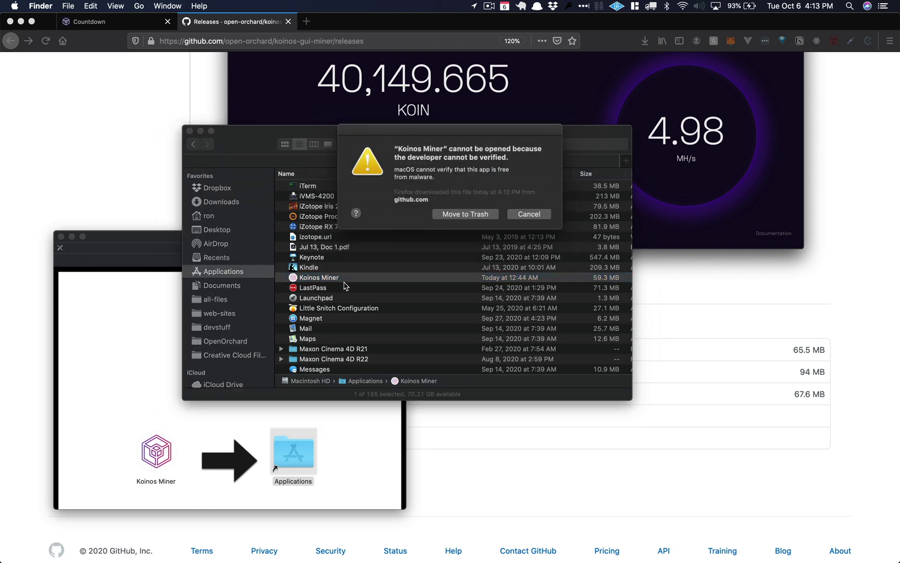
left_click(527, 213)
right_click(335, 279)
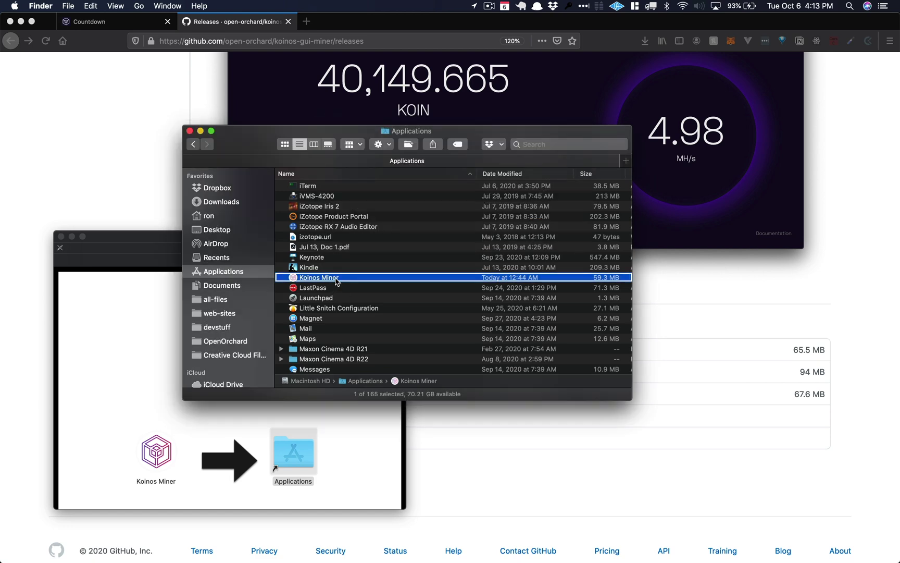
left_click(345, 283)
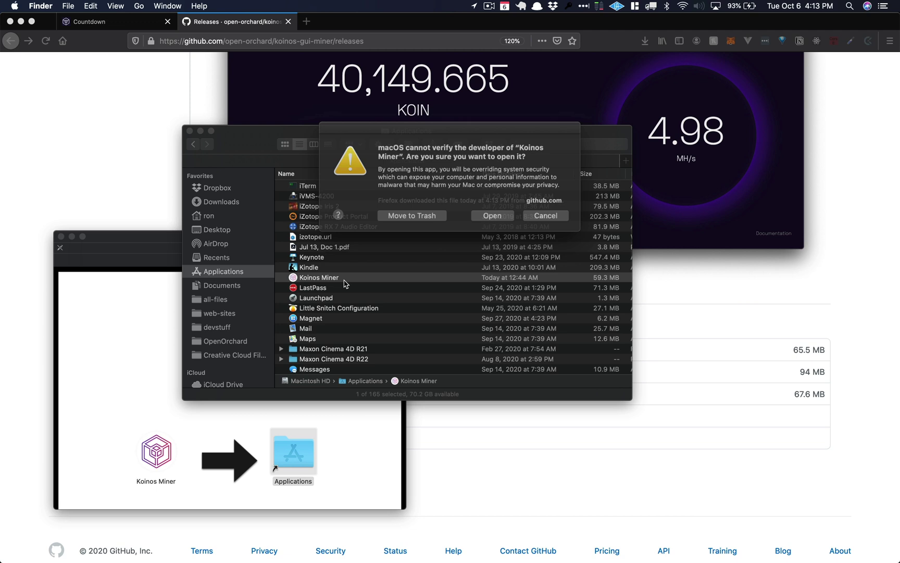
left_click(489, 218)
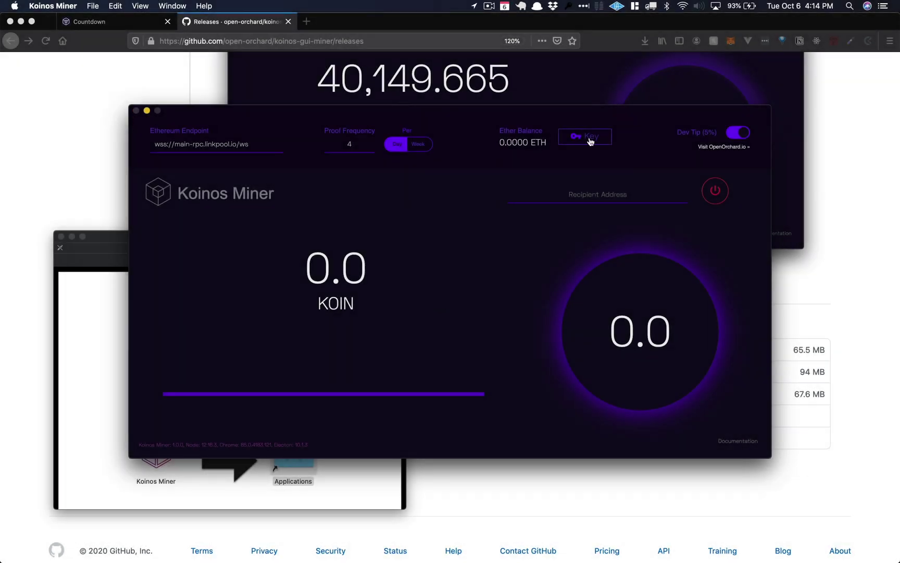
Start a new private key, entering and confirming the key password
left_click(589, 138)
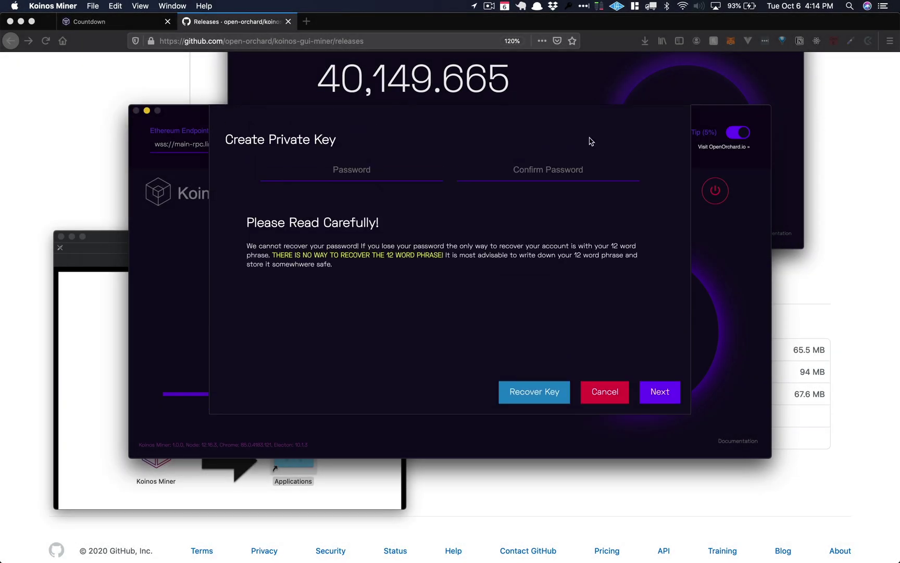
left_click(359, 173)
type("aaaa")
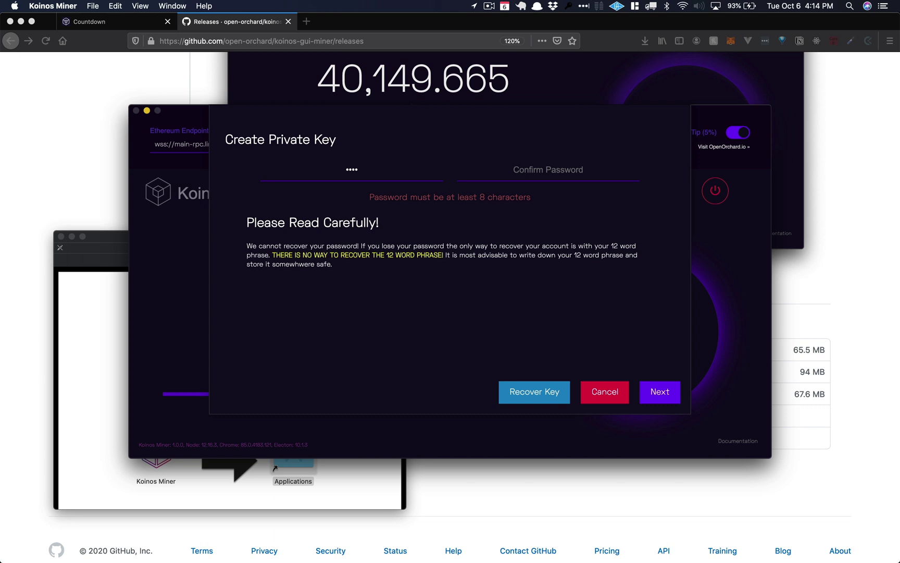
type("aaaa")
key("Tab")
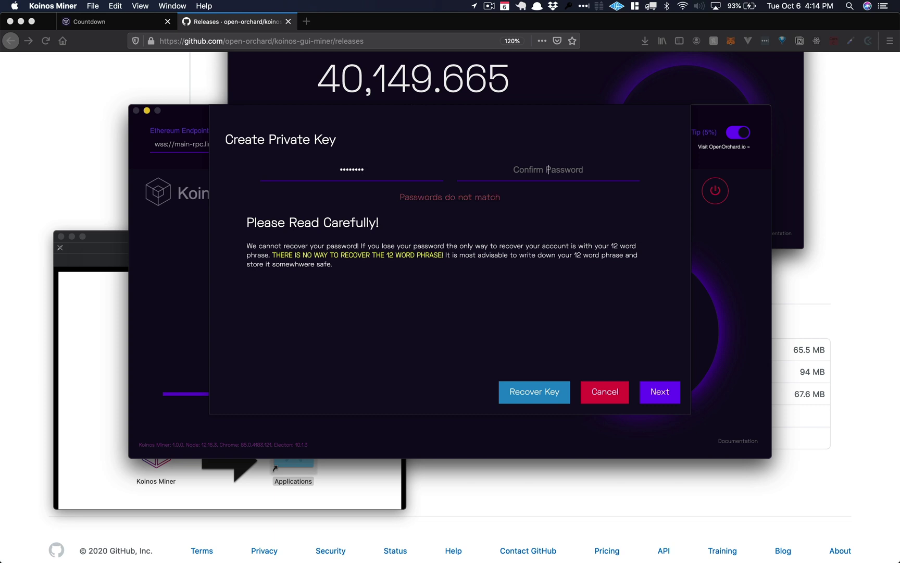
type("aaaaaaaa")
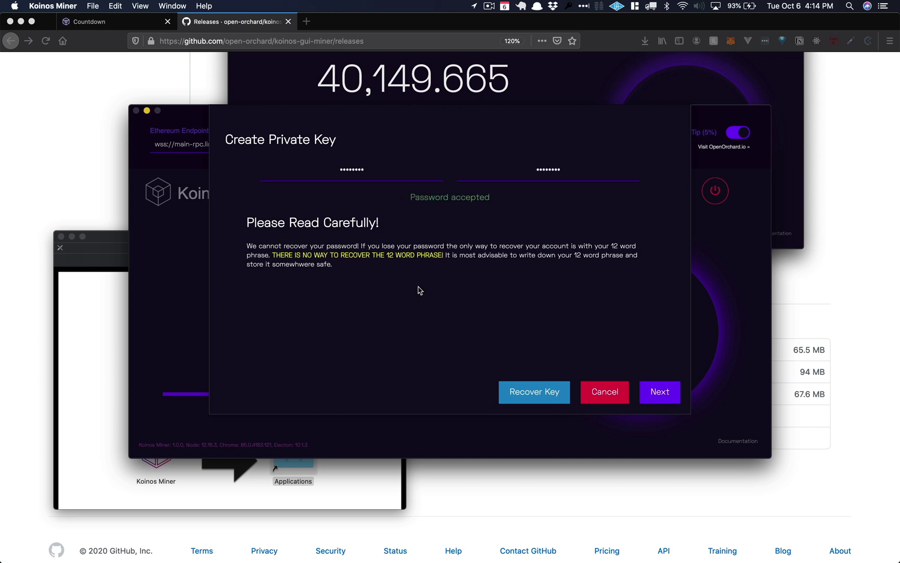
left_click(659, 392)
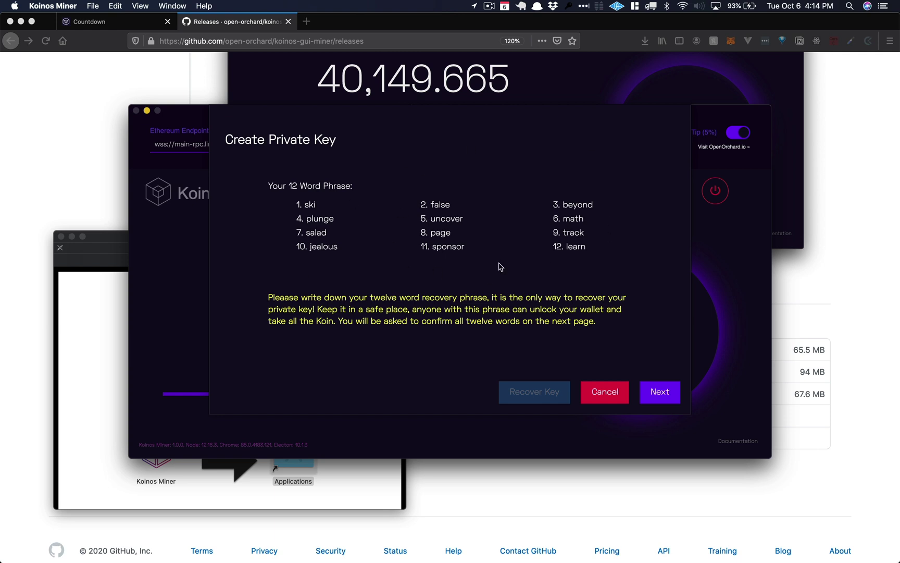
Select the 12-word recovery phrase to save it, then continue to phrase confirmation
left_click_drag(588, 248, 355, 235)
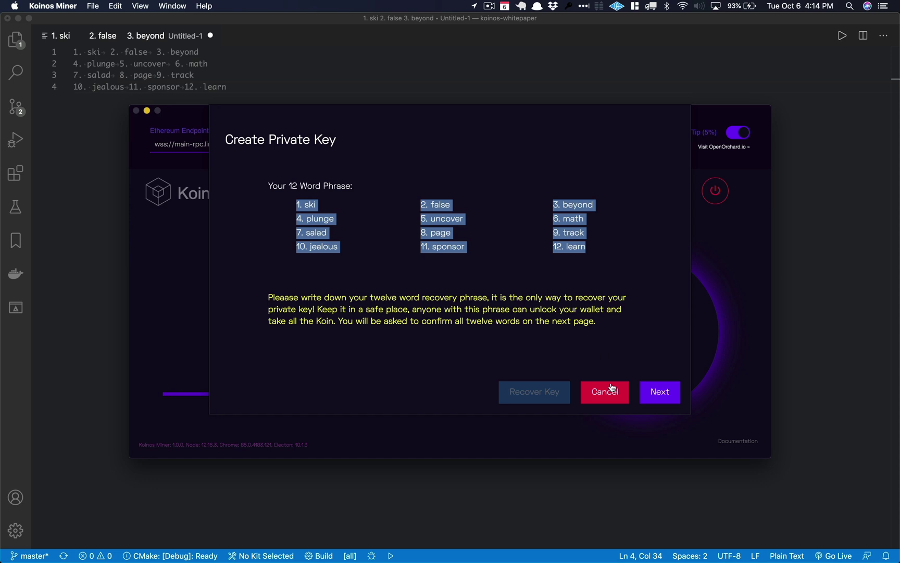
left_click(652, 394)
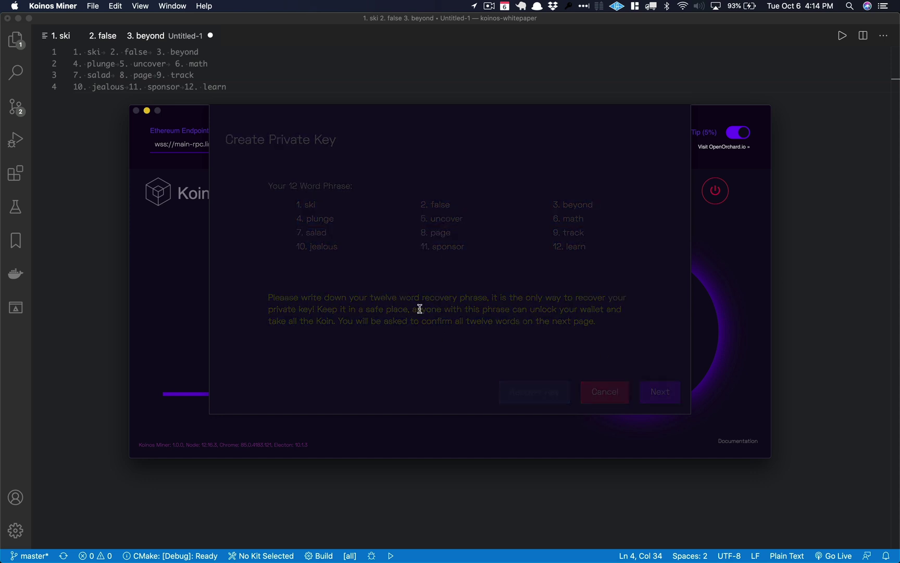
Re-enter and confirm the 12 recovery words, copy the funding address, and close the panel
left_click(353, 206)
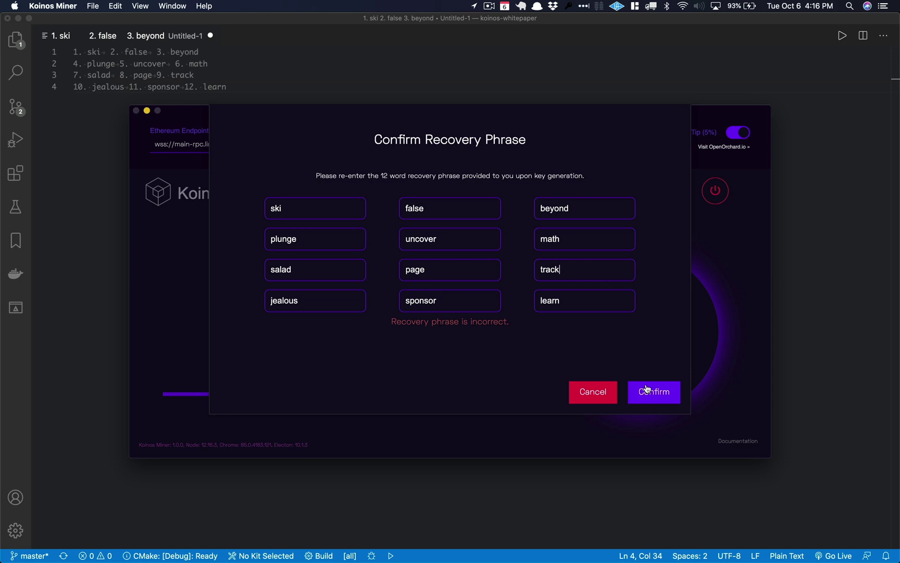
left_click(648, 391)
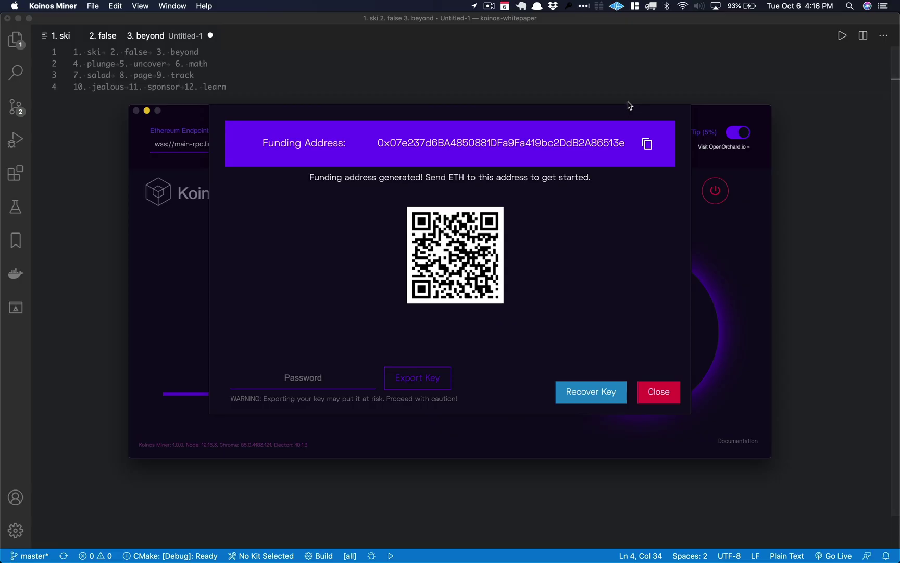
left_click(647, 144)
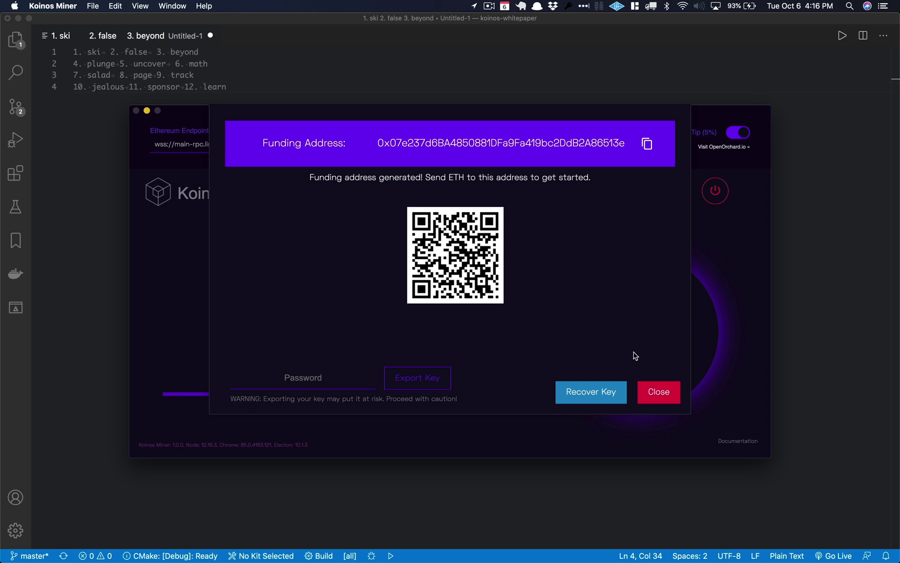
left_click(656, 394)
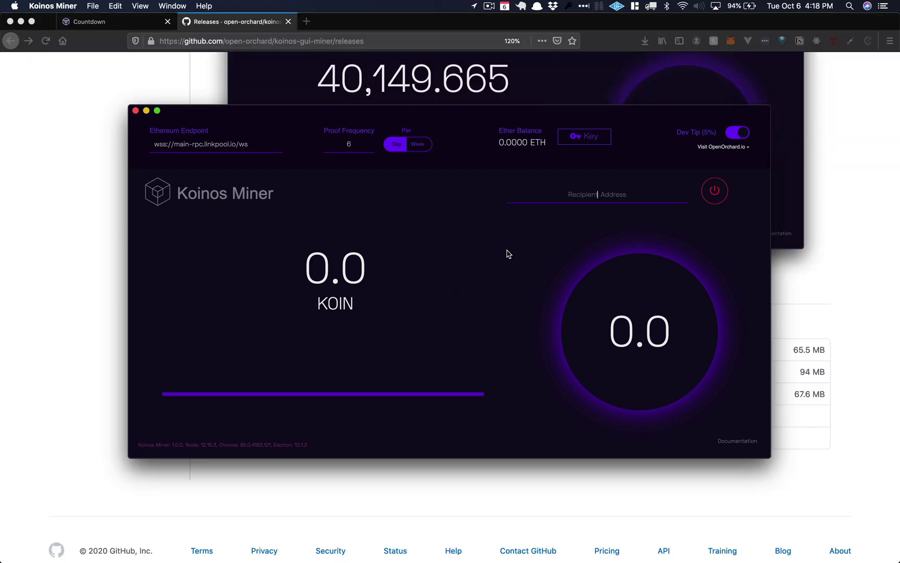
Paste the recipient Ethereum address and arm mining by unlocking with the key password
key("super+v")
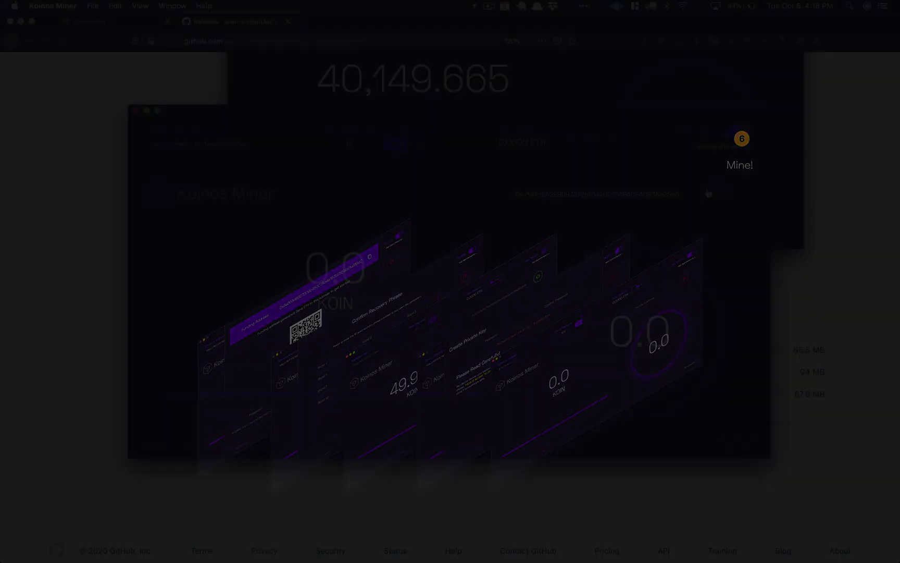
left_click(714, 190)
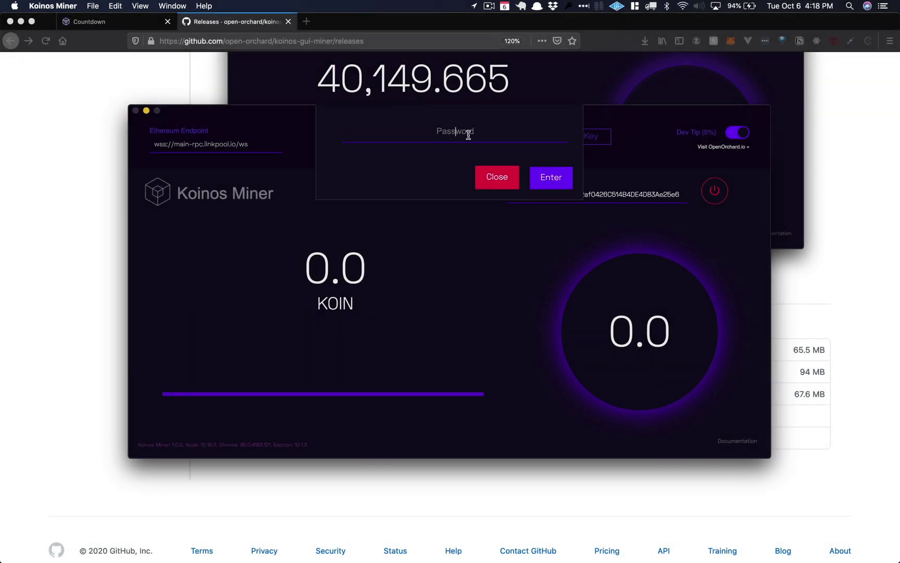
type("********")
left_click(532, 177)
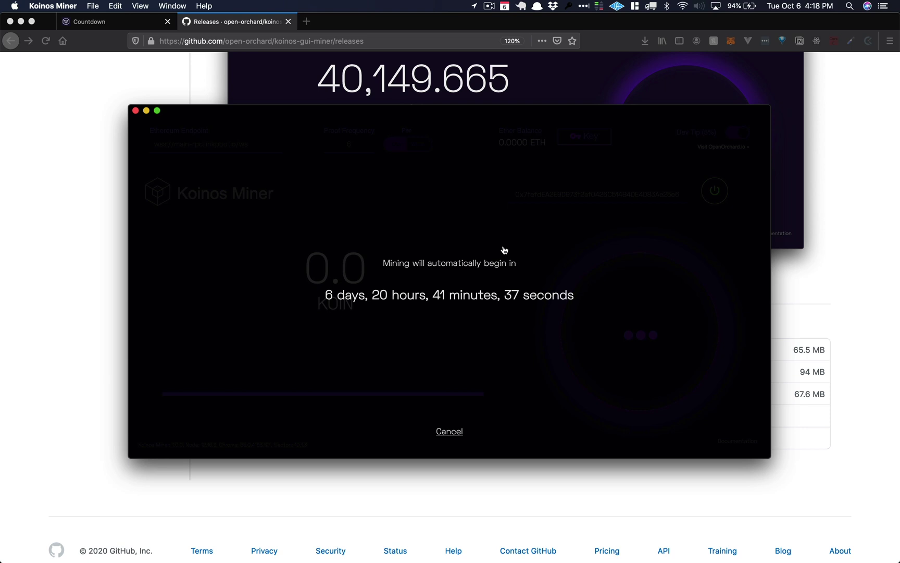